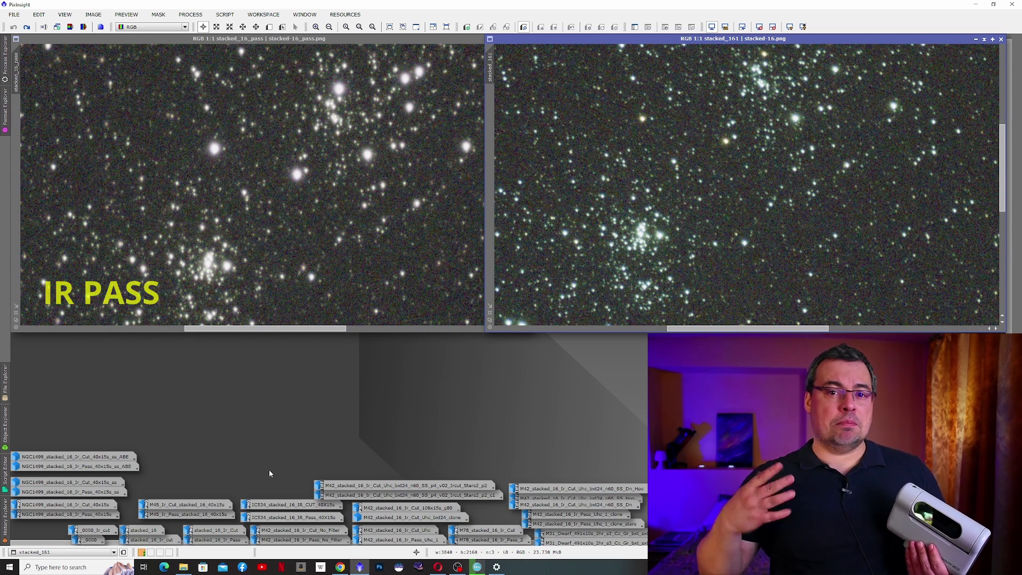
Step: Examine the star sizes around the double cluster in the stacked_16_pass image at up to 5:1 magnification
{"action": "left_click", "coordinate": [251, 296]}
{"action": "scroll", "coordinate": [252, 296], "scroll_direction": "down", "scroll_amount": 1}
{"action": "scroll", "coordinate": [261, 273], "scroll_direction": "up", "scroll_amount": 2}
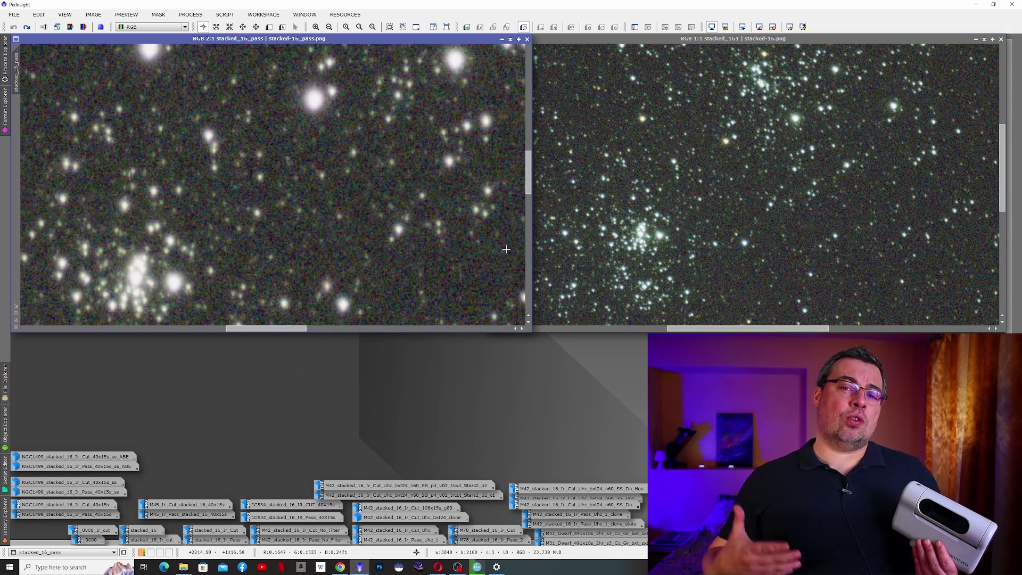
{"action": "left_click_drag", "start_coordinate": [527, 194], "coordinate": [529, 218]}
{"action": "scroll", "coordinate": [444, 259], "scroll_direction": "up", "scroll_amount": 1}
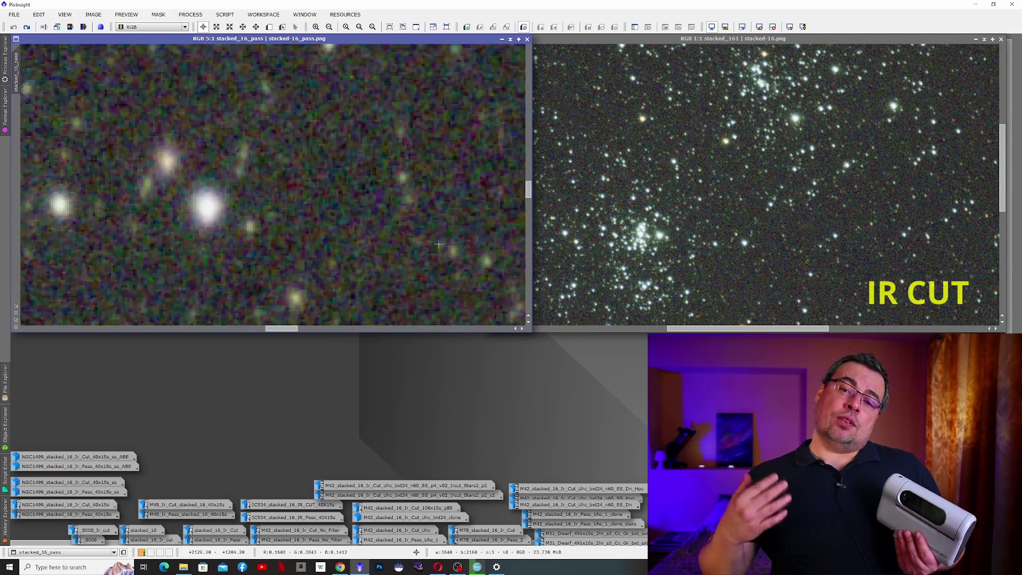
{"action": "scroll", "coordinate": [443, 259], "scroll_direction": "down", "scroll_amount": 2}
{"action": "scroll", "coordinate": [443, 259], "scroll_direction": "down", "scroll_amount": 2}
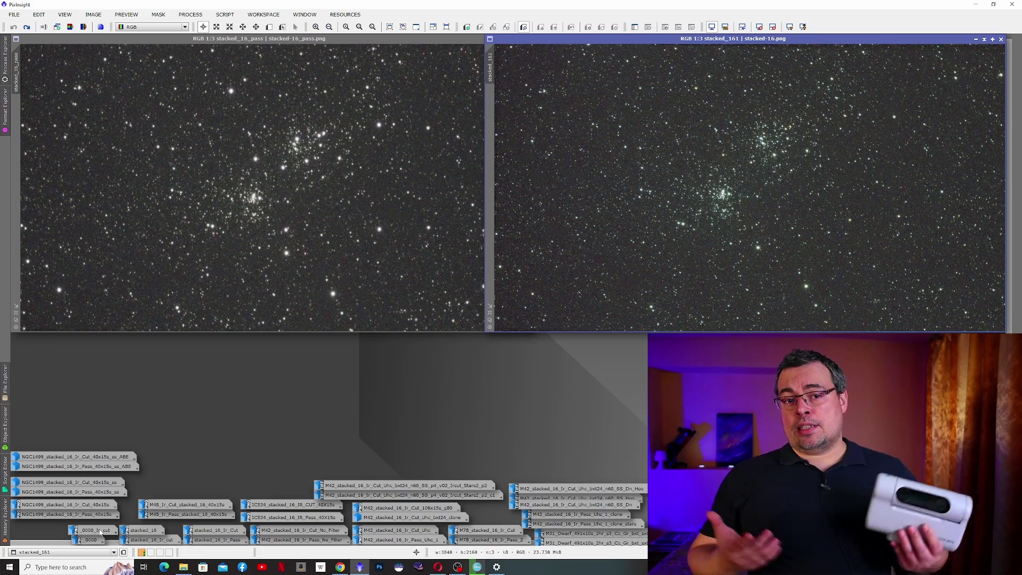
{"action": "mouse_move", "coordinate": [99, 530]}
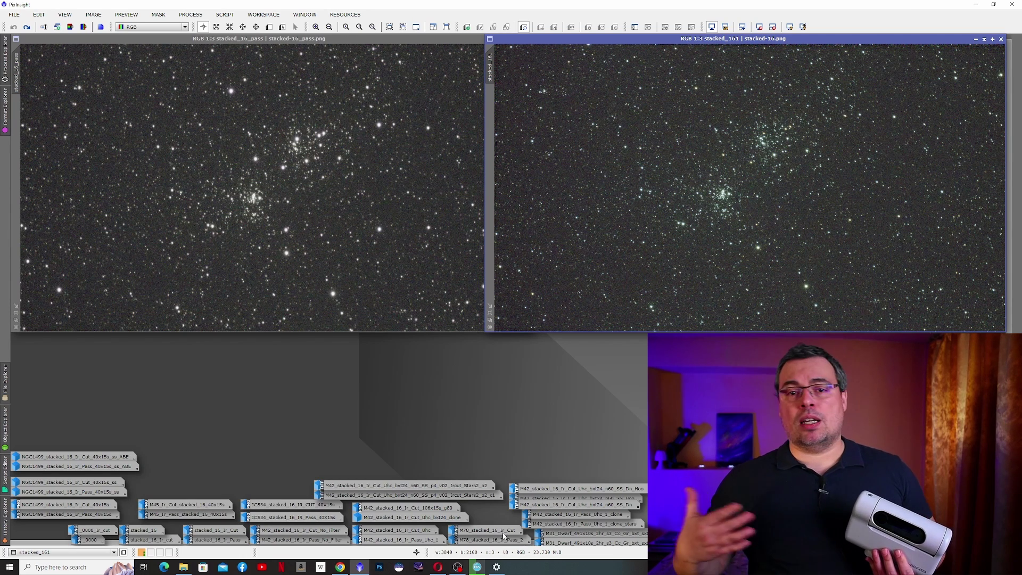
{"action": "mouse_move", "coordinate": [503, 534]}
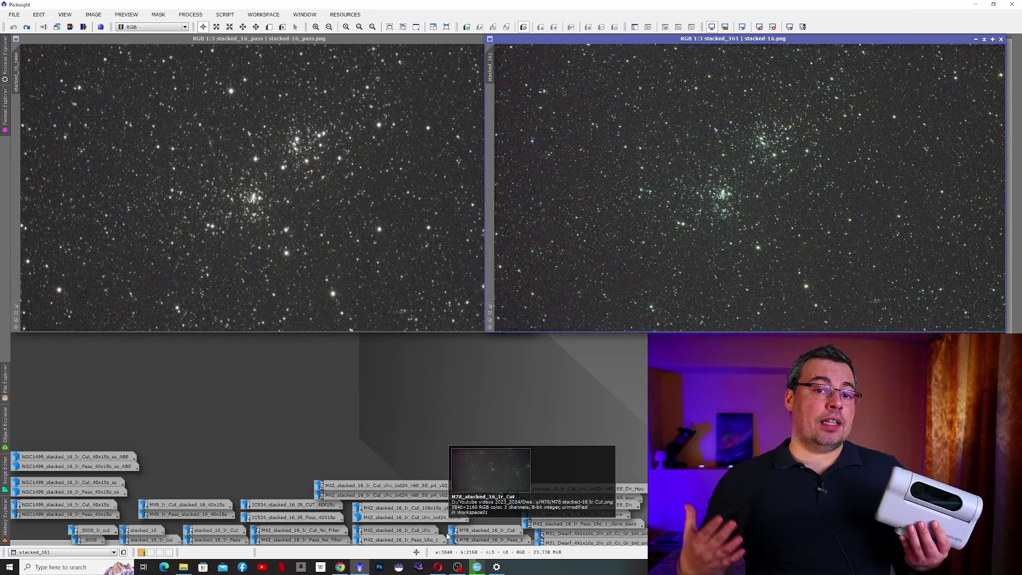
{"action": "mouse_move", "coordinate": [414, 535]}
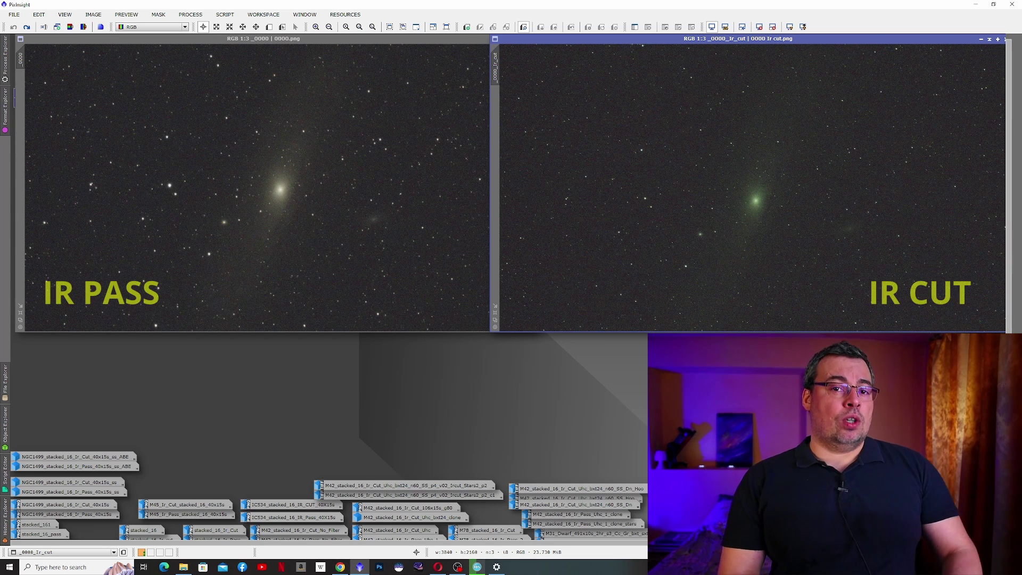
Step: Compare the galaxy core and surrounding stars in the _0000 and _0000_Ir_cut images close up, and return both to 1:3
{"action": "left_click", "coordinate": [233, 223]}
{"action": "scroll", "coordinate": [233, 223], "scroll_direction": "down", "scroll_amount": 1}
{"action": "scroll", "coordinate": [233, 223], "scroll_direction": "up", "scroll_amount": 3}
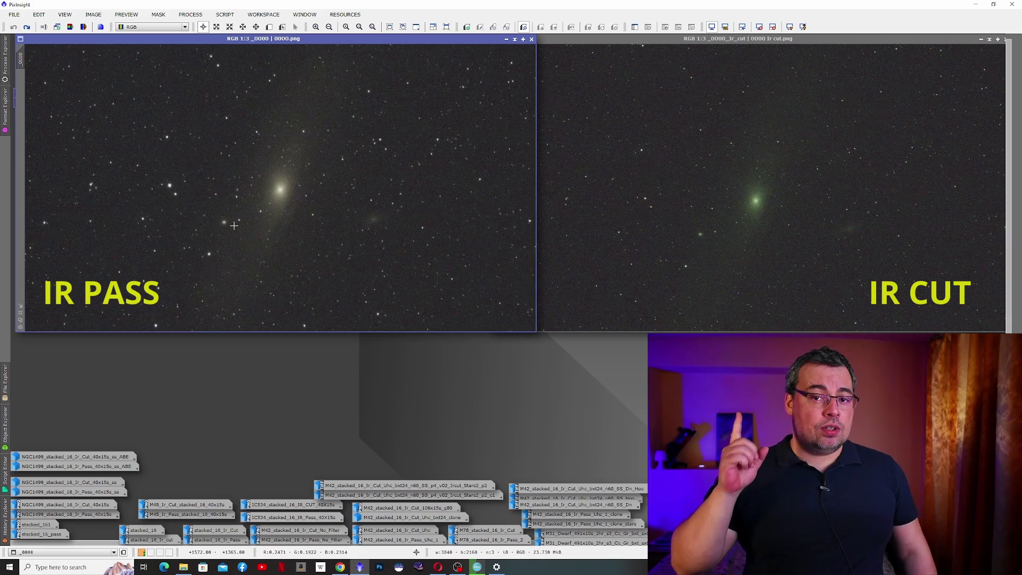
{"action": "scroll", "coordinate": [424, 310], "scroll_direction": "down", "scroll_amount": 3}
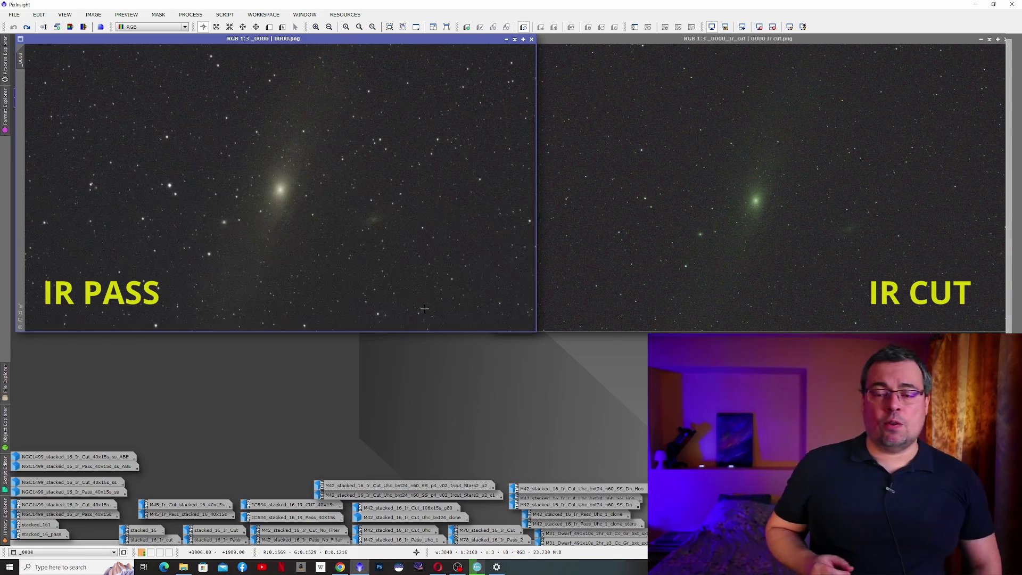
{"action": "scroll", "coordinate": [424, 310], "scroll_direction": "up", "scroll_amount": 1}
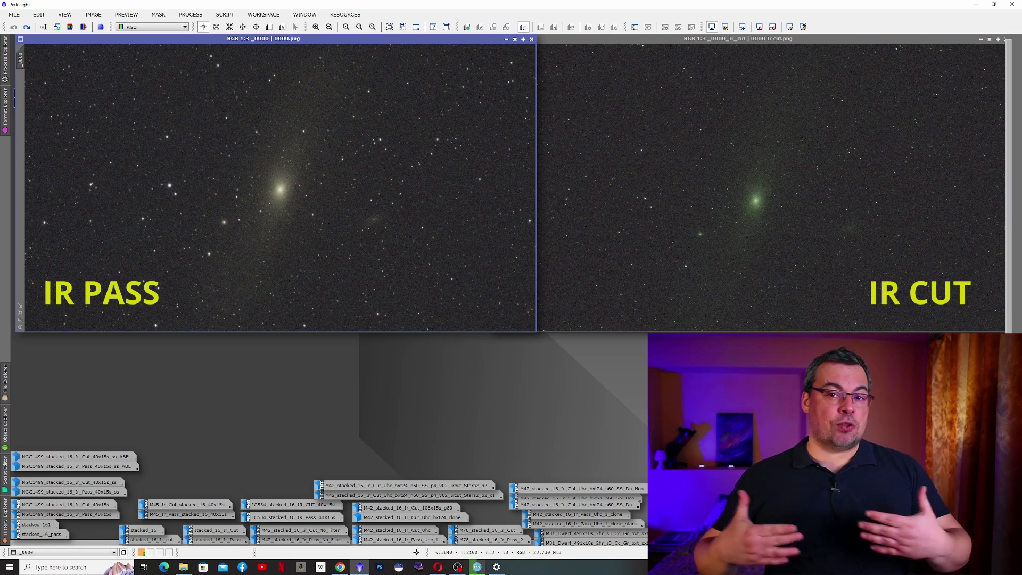
{"action": "left_click", "coordinate": [775, 248]}
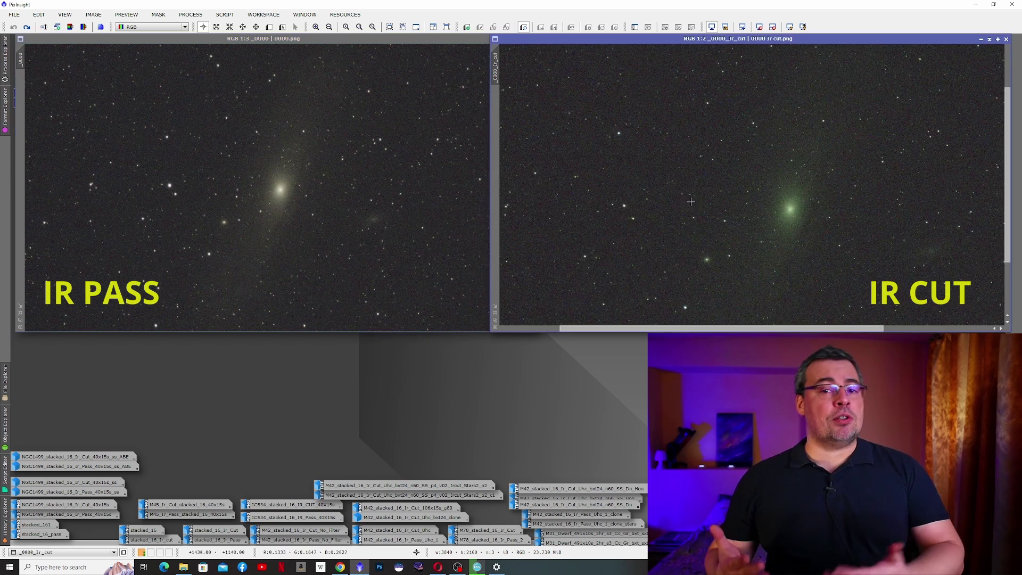
{"action": "scroll", "coordinate": [770, 261], "scroll_direction": "up", "scroll_amount": 2}
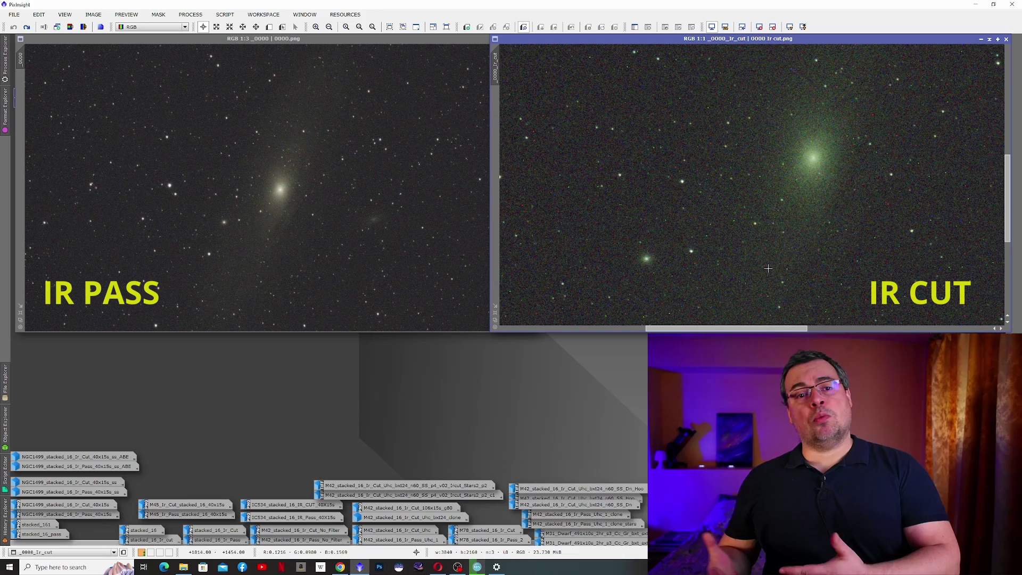
{"action": "left_click", "coordinate": [246, 231]}
{"action": "scroll", "coordinate": [190, 195], "scroll_direction": "up", "scroll_amount": 2}
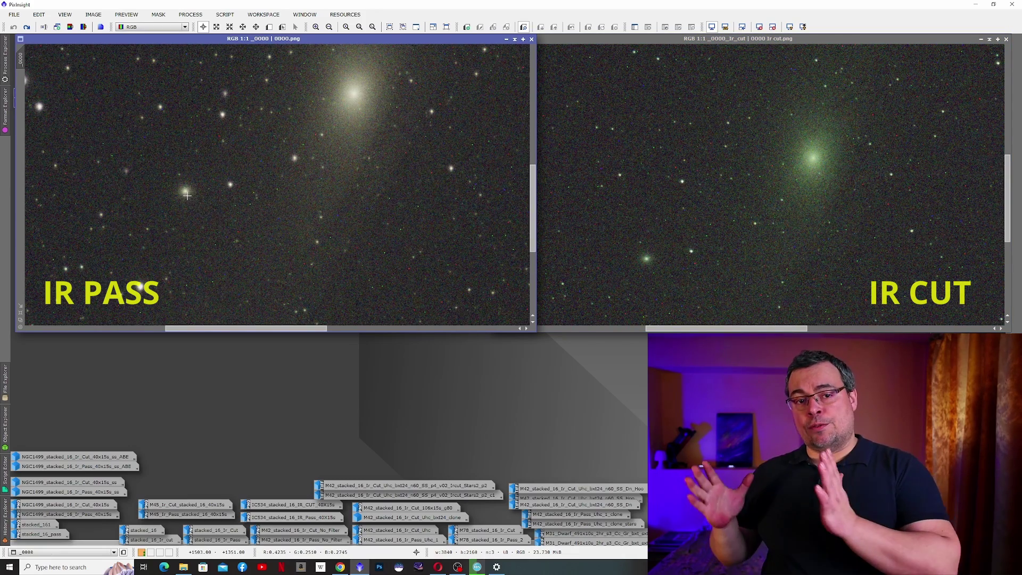
{"action": "scroll", "coordinate": [194, 145], "scroll_direction": "up", "scroll_amount": 1}
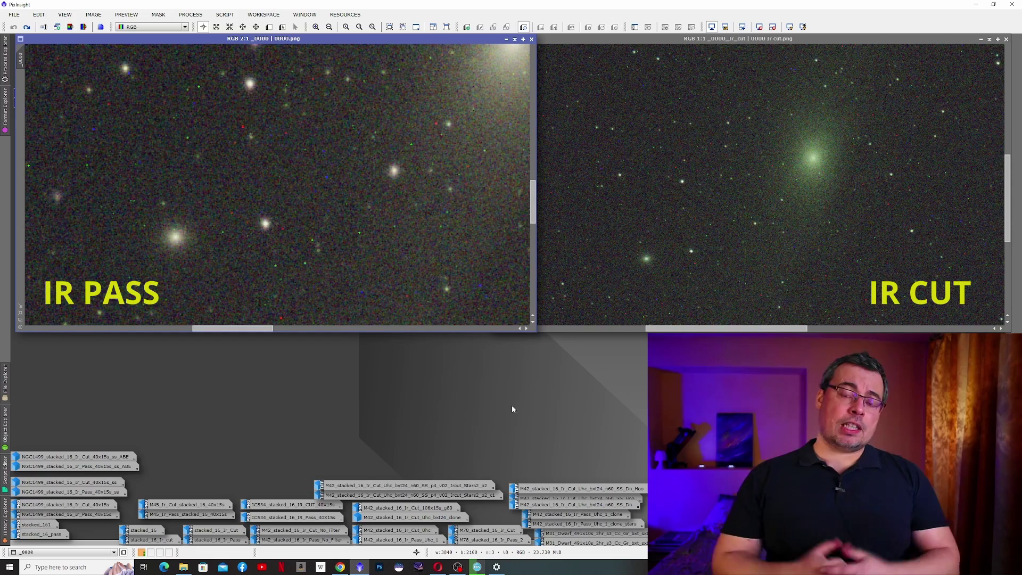
{"action": "scroll", "coordinate": [382, 279], "scroll_direction": "down", "scroll_amount": 4}
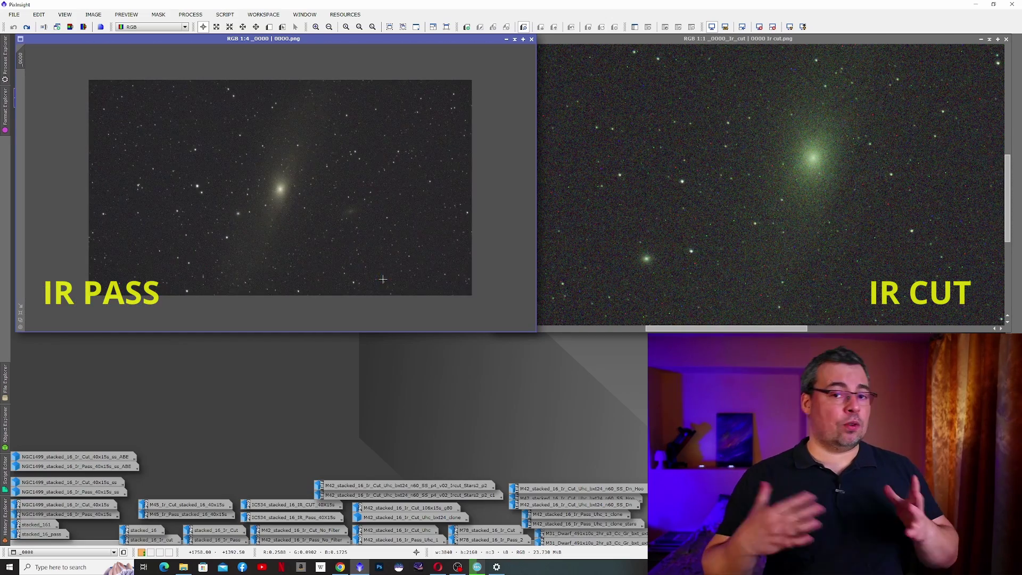
{"action": "scroll", "coordinate": [383, 279], "scroll_direction": "up", "scroll_amount": 1}
{"action": "left_click", "coordinate": [763, 323]}
{"action": "scroll", "coordinate": [763, 323], "scroll_direction": "up", "scroll_amount": 1}
{"action": "scroll", "coordinate": [763, 323], "scroll_direction": "down", "scroll_amount": 3}
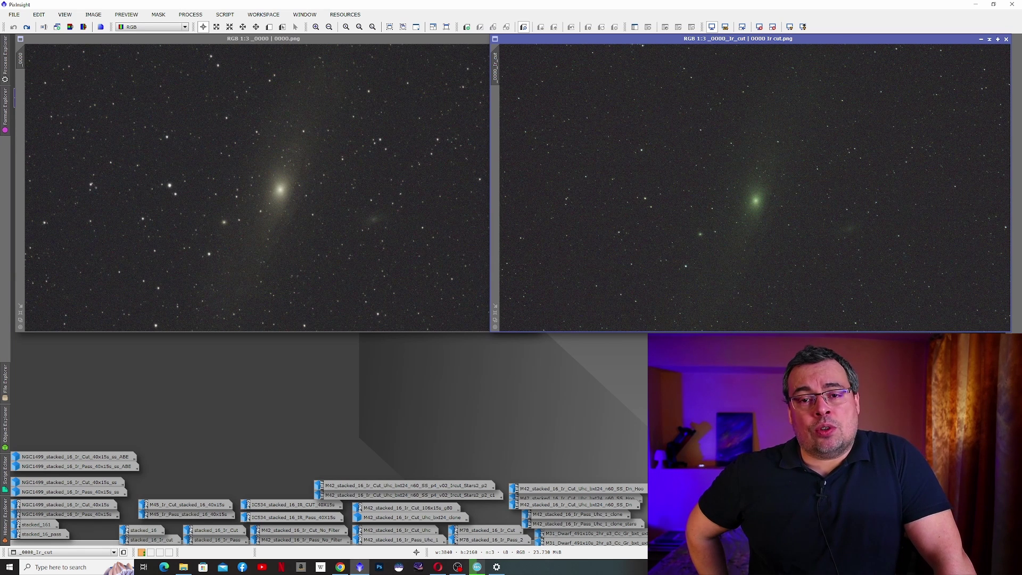
Step: Convert the _0000 image to grayscale and measure its stars with the FWHMEccentricity script using the Moffat4 model
{"action": "left_click", "coordinate": [236, 42]}
{"action": "left_click", "coordinate": [225, 14]}
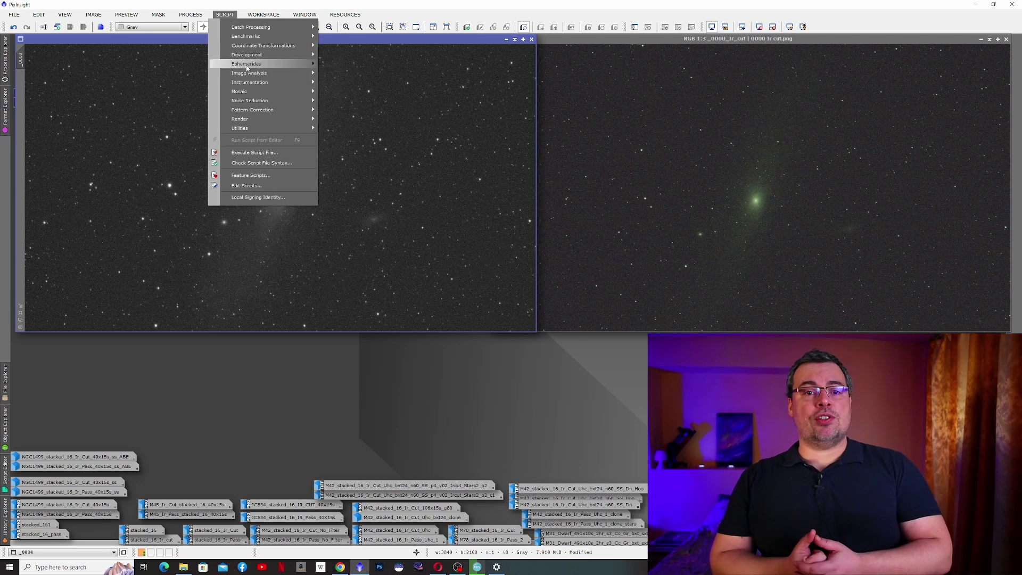
{"action": "mouse_move", "coordinate": [249, 72]}
{"action": "left_click", "coordinate": [376, 112]}
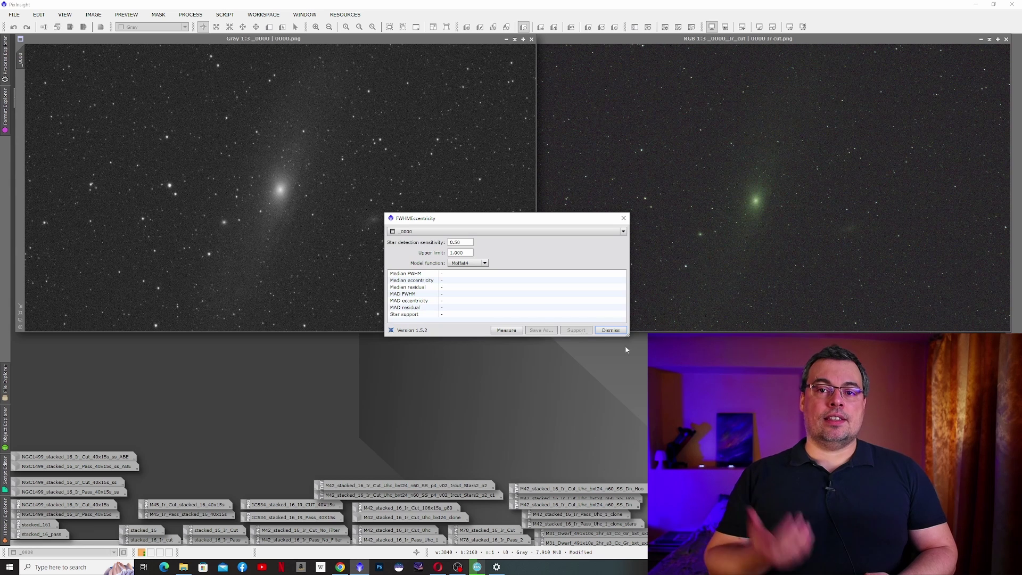
{"action": "left_click", "coordinate": [503, 330]}
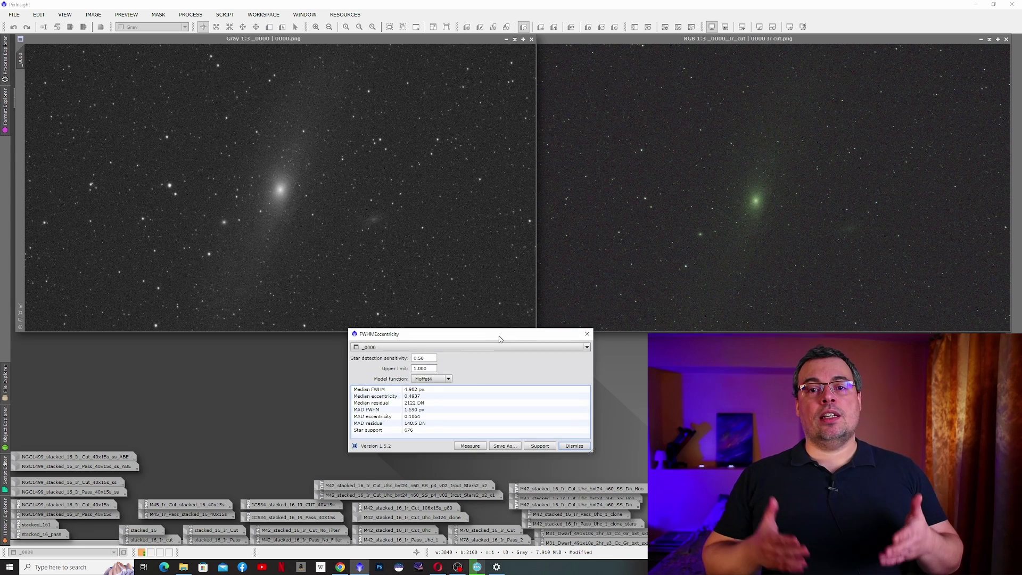
Step: Generate the support maps for _0000, close the script and the eccentricity map, and place the FWHM map below the galaxy image
{"action": "left_click", "coordinate": [530, 448]}
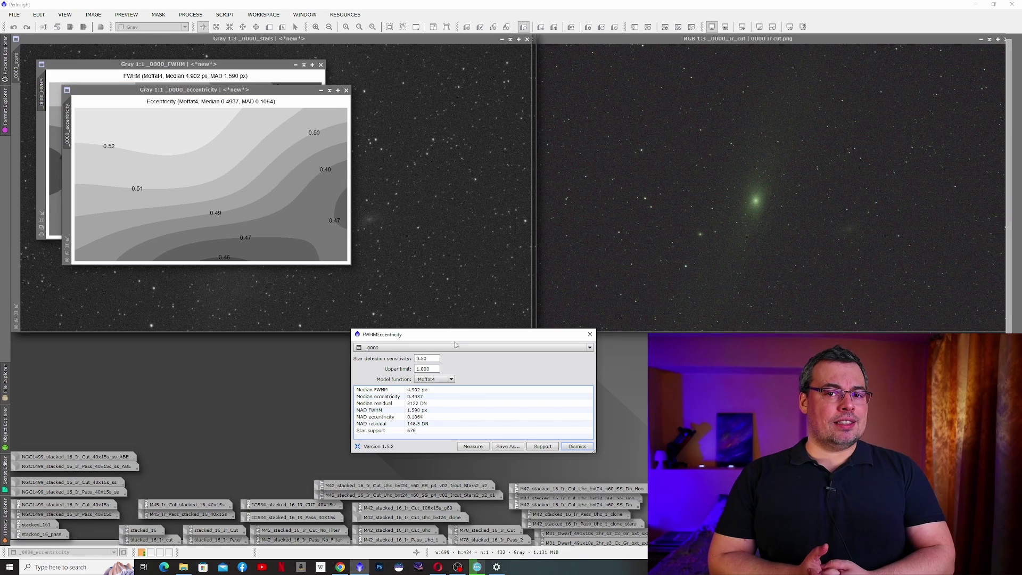
{"action": "left_click", "coordinate": [589, 334]}
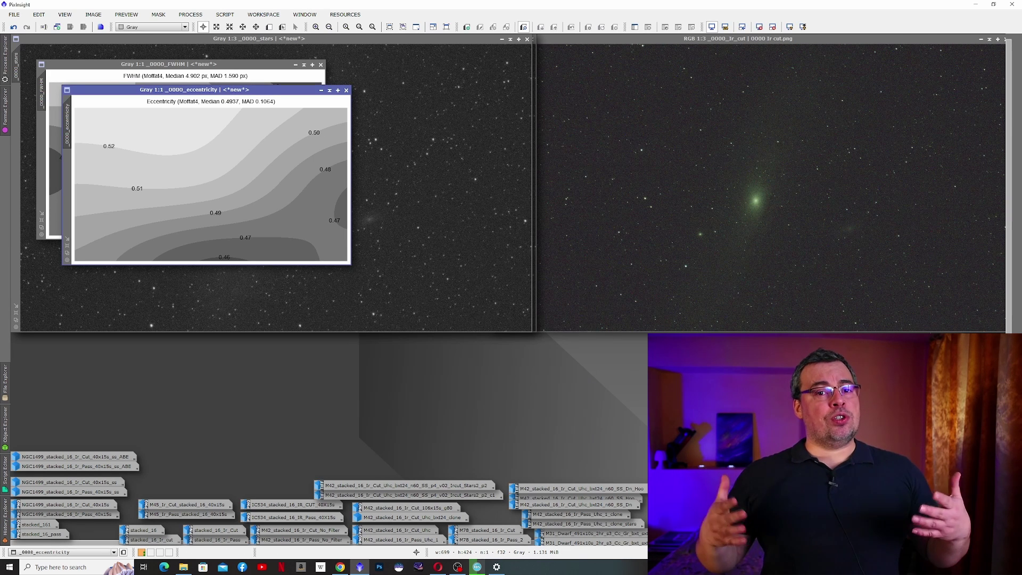
{"action": "left_click", "coordinate": [346, 91]}
{"action": "left_click_drag", "start_coordinate": [251, 60], "coordinate": [269, 289]}
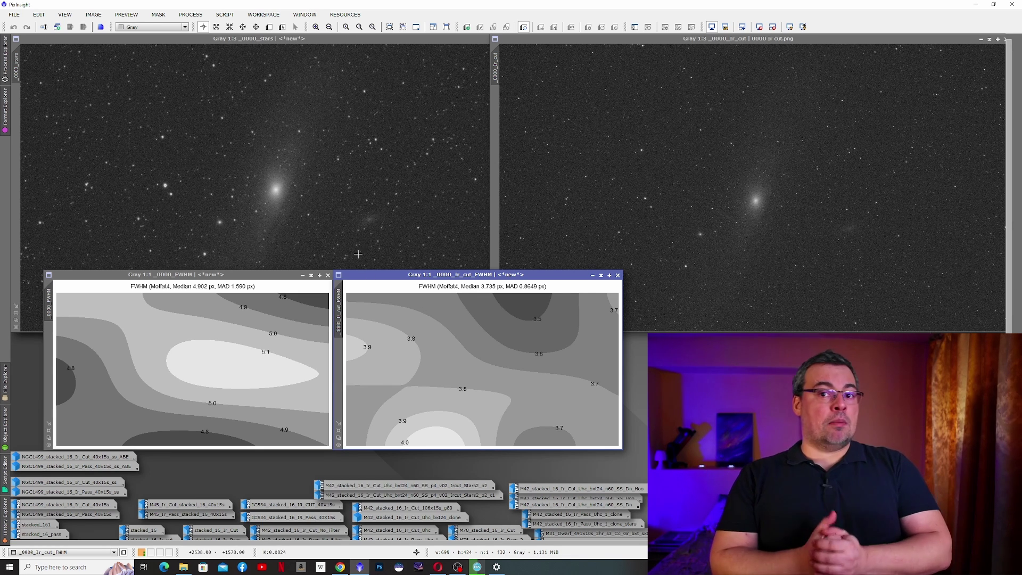
Step: Enlarge the _0000_Ir_cut_FWHM map to 2:1 to read its values, and clear it from the workspace
{"action": "scroll", "coordinate": [366, 282], "scroll_direction": "up", "scroll_amount": 1}
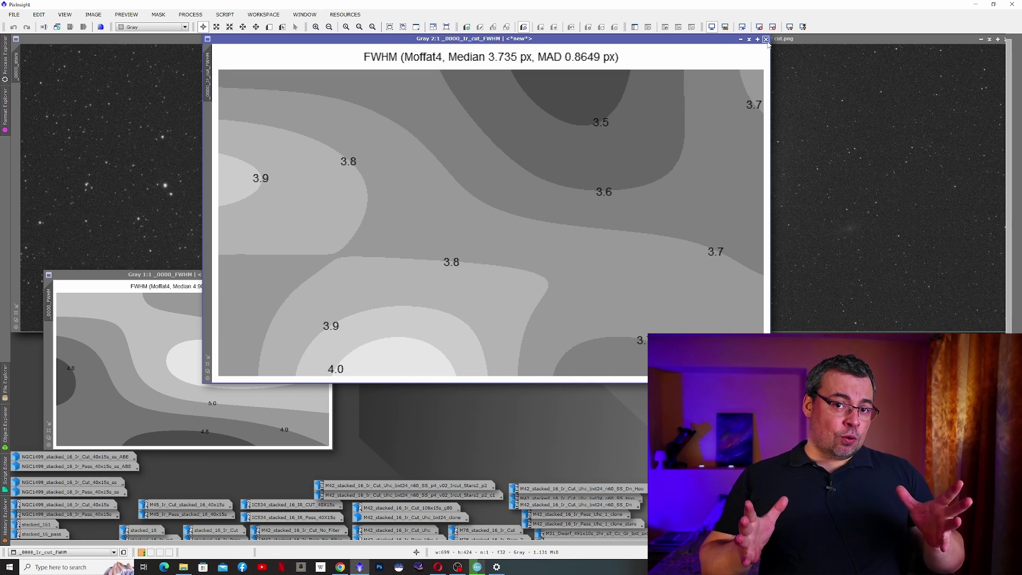
{"action": "left_click", "coordinate": [740, 39]}
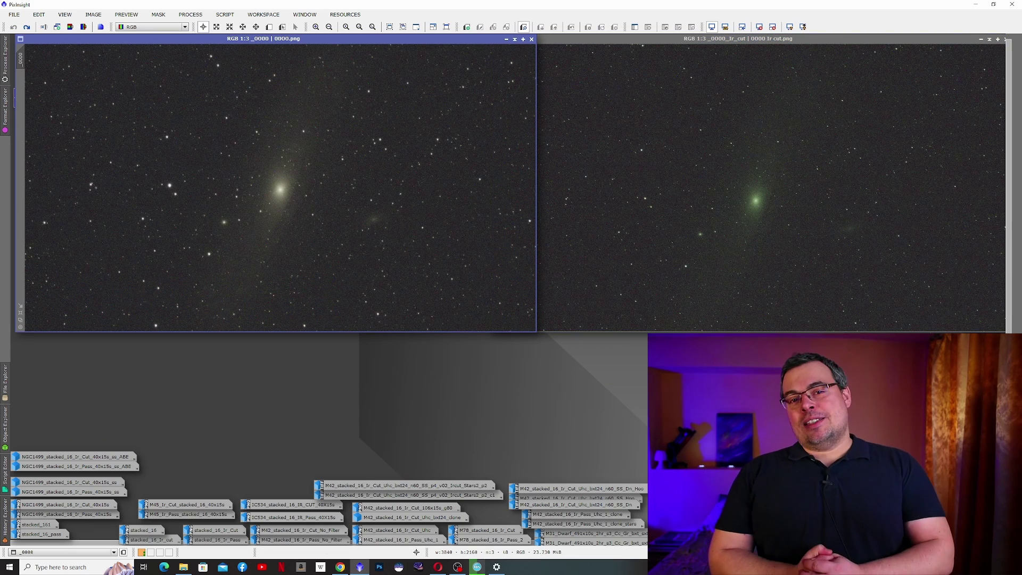
Step: Examine the noise, stars and galaxy core in the _0000_Ir_cut image at 1:1 and 2:1
{"action": "left_click", "coordinate": [722, 188]}
{"action": "scroll", "coordinate": [826, 237], "scroll_direction": "up", "scroll_amount": 2}
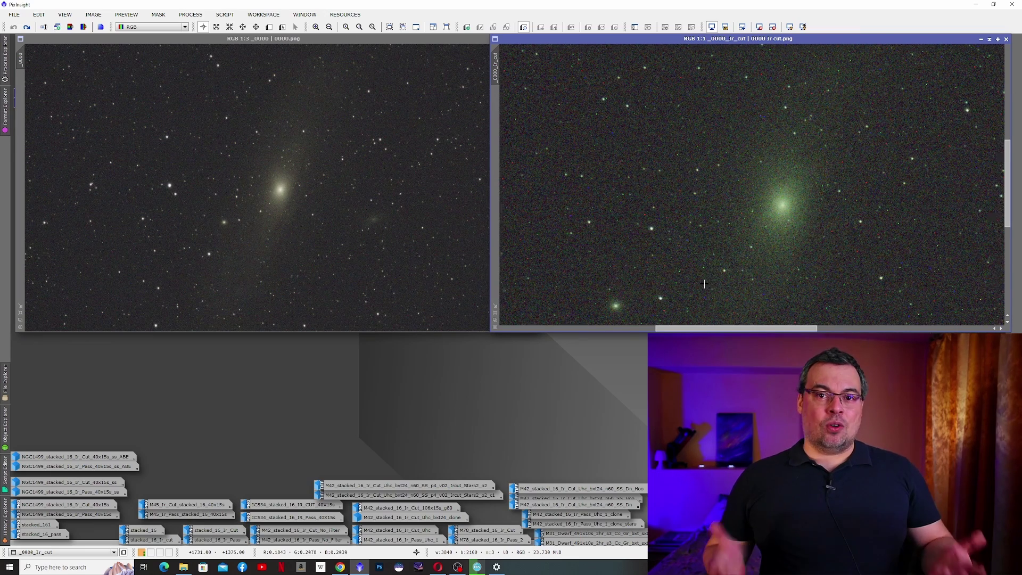
{"action": "scroll", "coordinate": [704, 283], "scroll_direction": "down", "scroll_amount": 3}
{"action": "scroll", "coordinate": [701, 283], "scroll_direction": "up", "scroll_amount": 1}
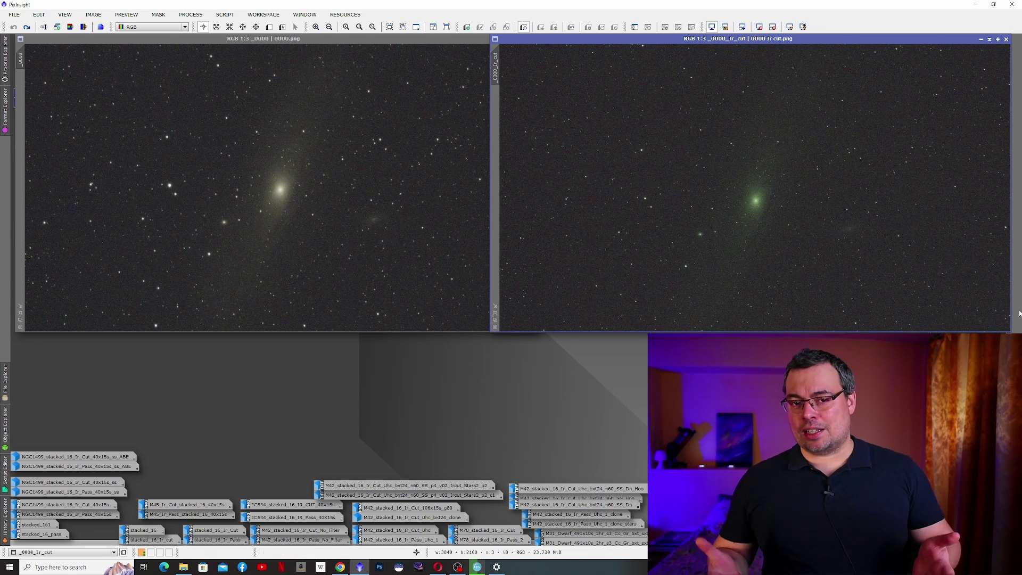
{"action": "scroll", "coordinate": [709, 236], "scroll_direction": "up", "scroll_amount": 1}
{"action": "scroll", "coordinate": [735, 240], "scroll_direction": "up", "scroll_amount": 1}
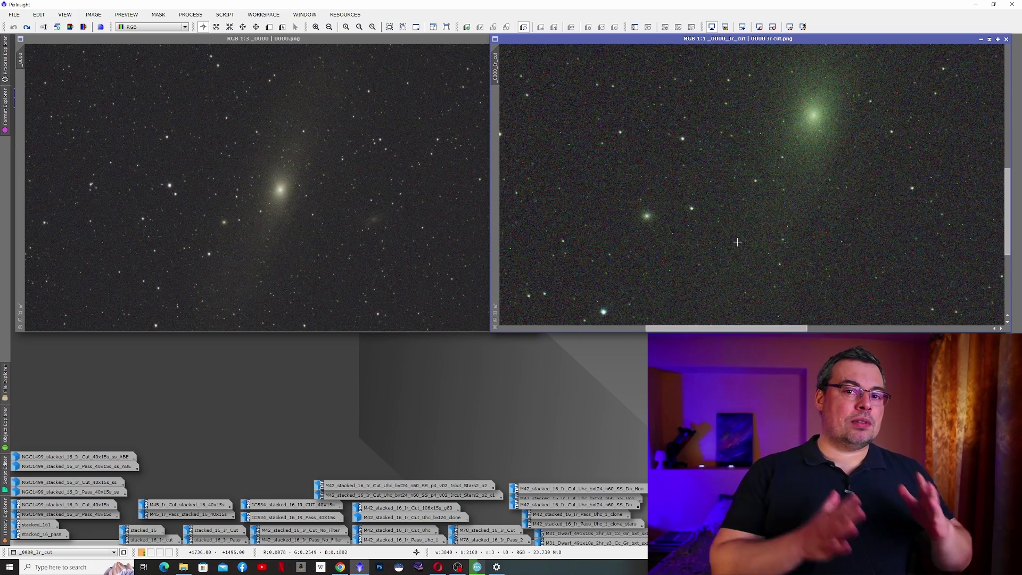
{"action": "scroll", "coordinate": [799, 210], "scroll_direction": "up", "scroll_amount": 1}
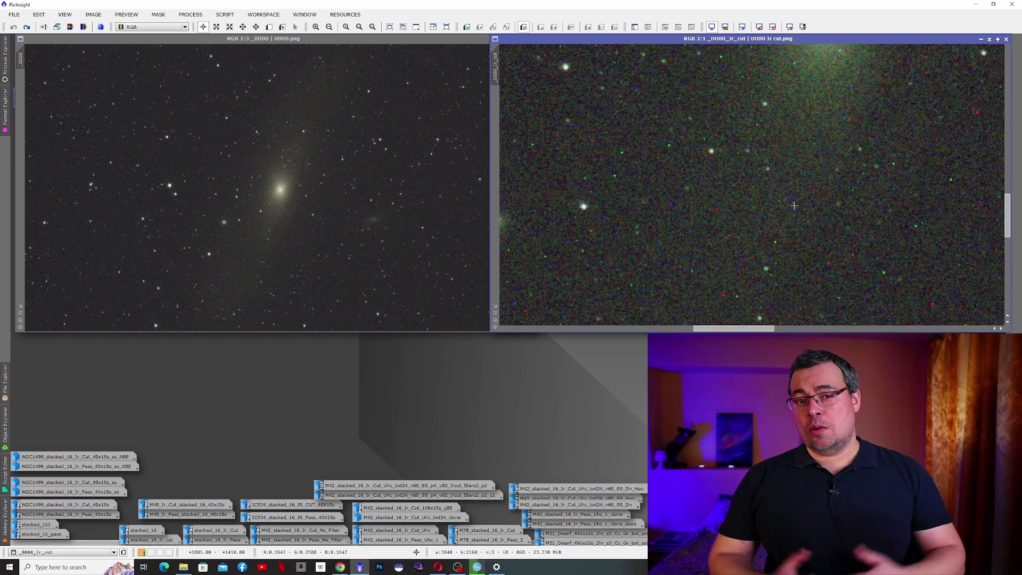
{"action": "scroll", "coordinate": [740, 193], "scroll_direction": "down", "scroll_amount": 3}
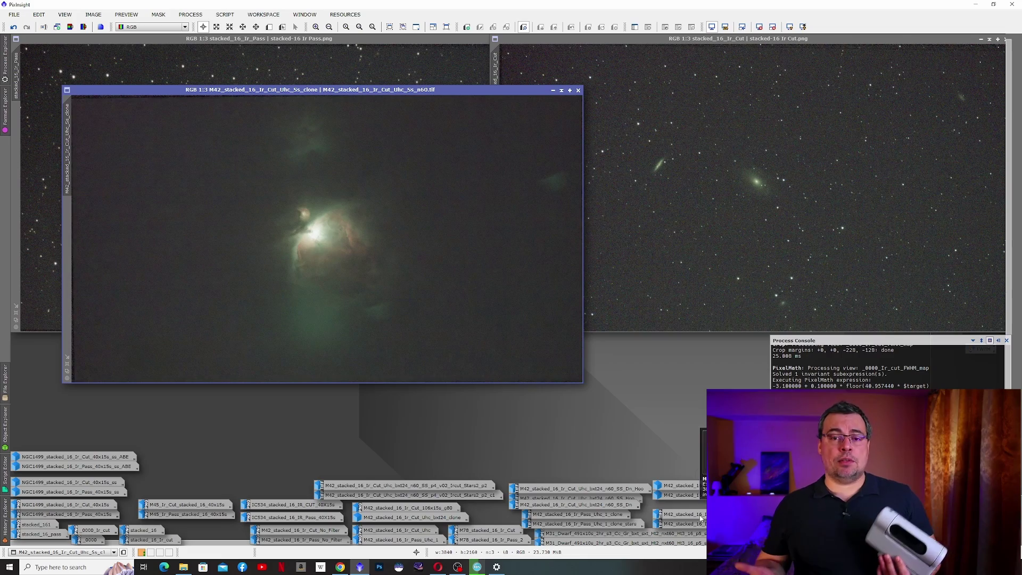
Step: Restore a minimized M42 image, and switch to Photoshop to inspect the processed Orion Nebula composition
{"action": "double_click", "coordinate": [701, 524]}
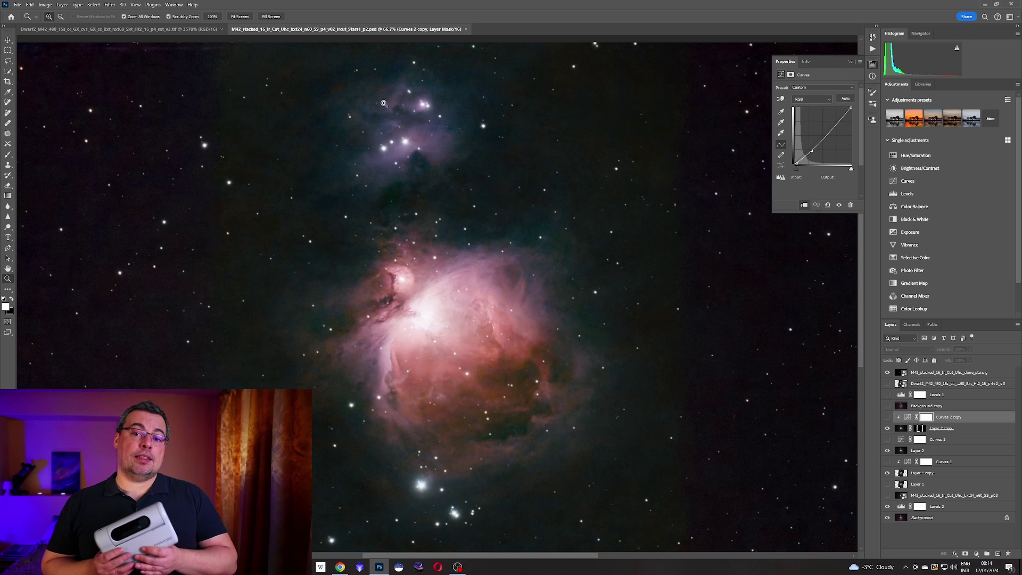
{"action": "left_click_drag", "start_coordinate": [405, 160], "coordinate": [405, 160]}
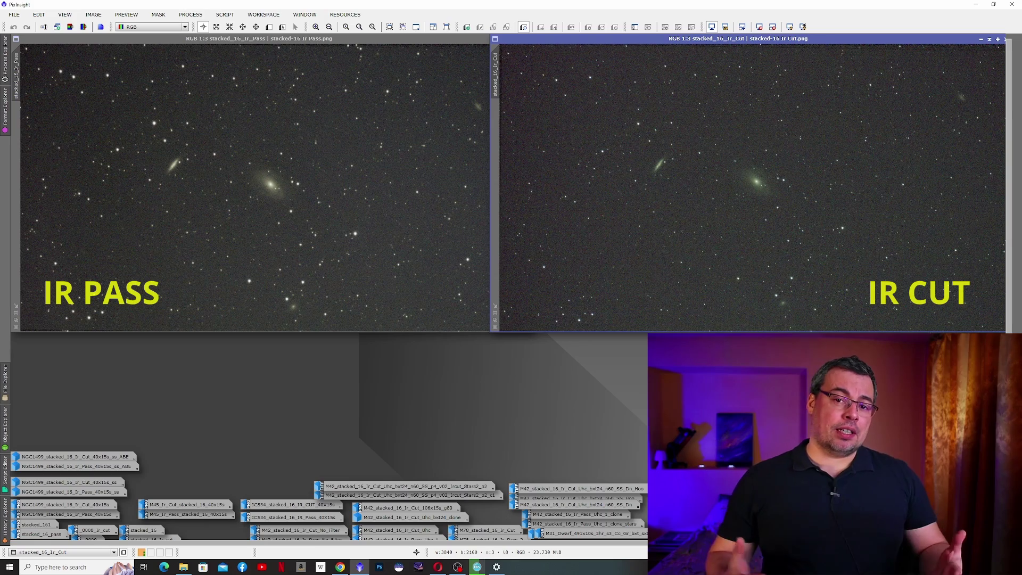
Step: Compare the two galaxies in the stacked_16_Ir_Pass and stacked_16_Ir_Cut images side by side at 1:1
{"action": "left_click", "coordinate": [205, 159]}
{"action": "scroll", "coordinate": [204, 162], "scroll_direction": "up", "scroll_amount": 1}
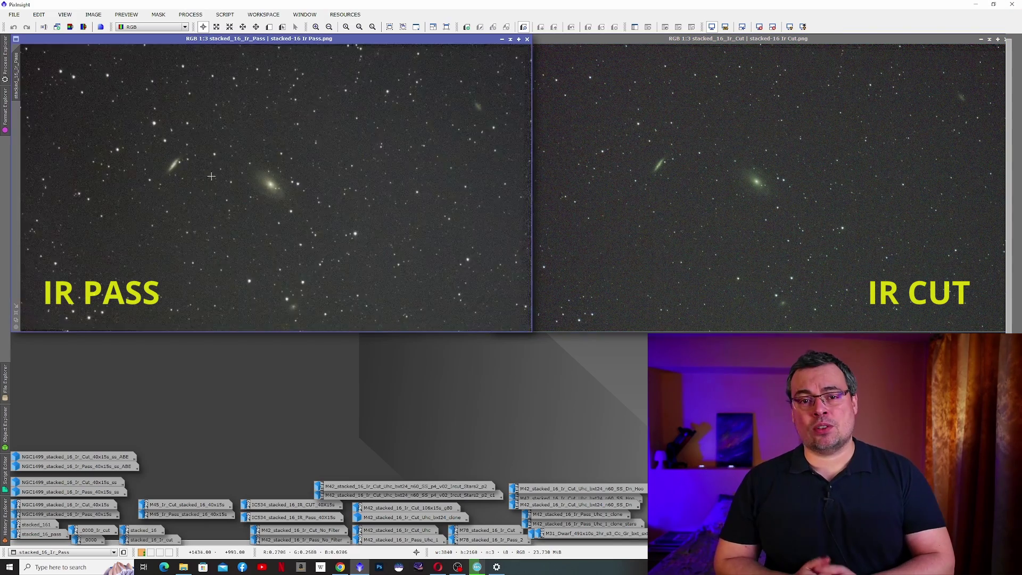
{"action": "scroll", "coordinate": [202, 172], "scroll_direction": "up", "scroll_amount": 1}
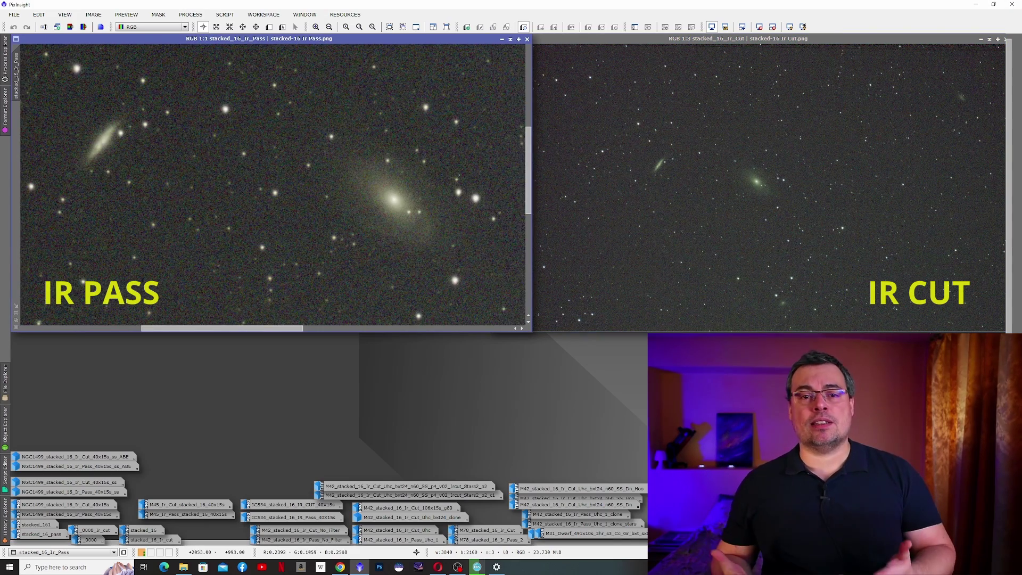
{"action": "left_click", "coordinate": [828, 168]}
{"action": "scroll", "coordinate": [828, 168], "scroll_direction": "up", "scroll_amount": 2}
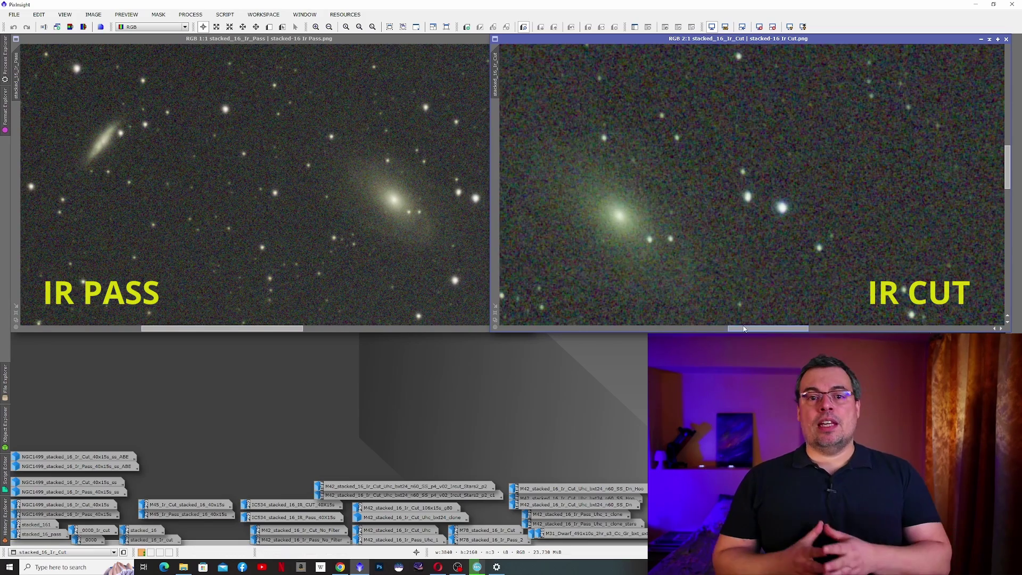
{"action": "scroll", "coordinate": [673, 306], "scroll_direction": "up", "scroll_amount": 1}
{"action": "scroll", "coordinate": [721, 213], "scroll_direction": "down", "scroll_amount": 1}
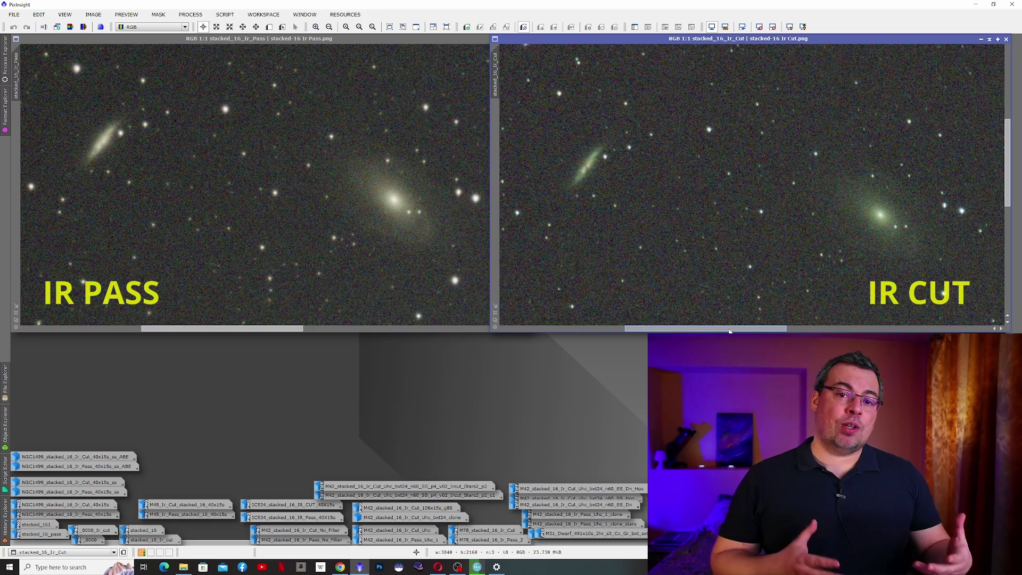
{"action": "scroll", "coordinate": [737, 299], "scroll_direction": "right", "scroll_amount": 2}
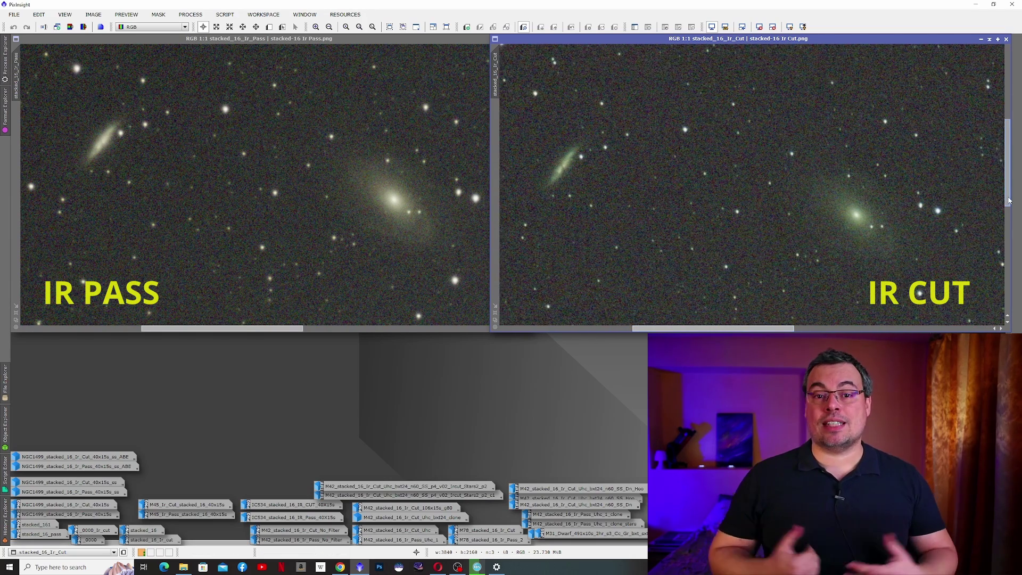
Step: Adjust the view of the stacked_16_Ir_Cut image so its two galaxies line up with those in the Ir_Pass view
{"action": "scroll", "coordinate": [980, 190], "scroll_direction": "down", "scroll_amount": 1}
{"action": "left_click_drag", "start_coordinate": [746, 329], "coordinate": [733, 330]}
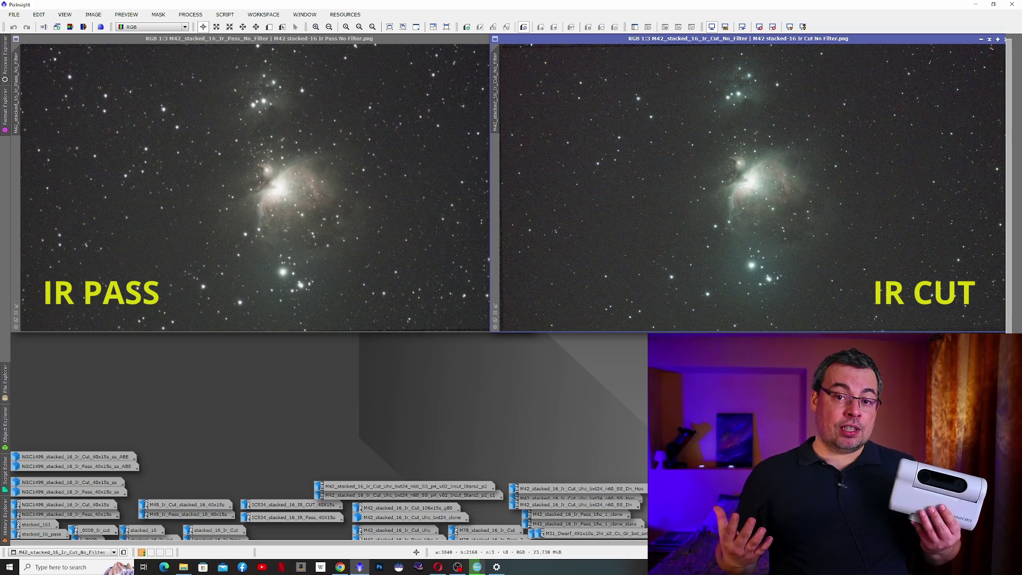
Step: Compare the Orion Nebula and surrounding stars in the M42 Ir_Pass_No_Filter and Ir_Cut_No_Filter images at 1:2
{"action": "scroll", "coordinate": [236, 201], "scroll_direction": "up", "scroll_amount": 1}
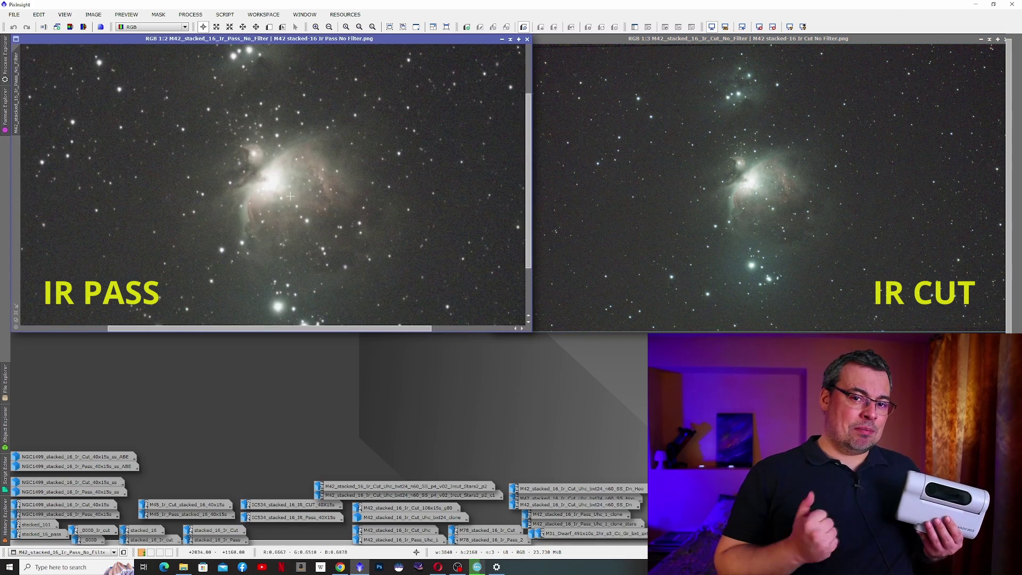
{"action": "left_click", "coordinate": [766, 195]}
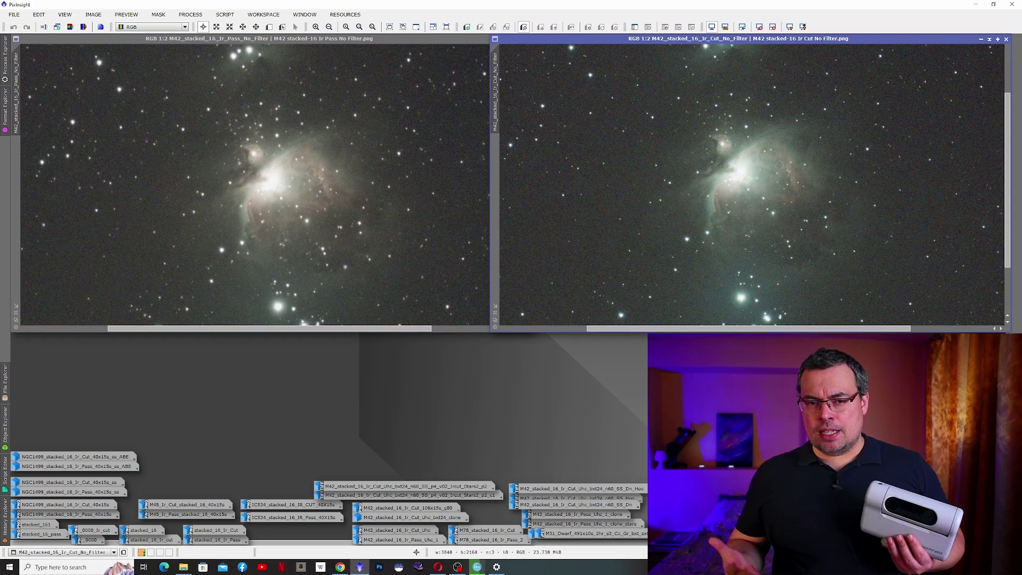
{"action": "scroll", "coordinate": [417, 201], "scroll_direction": "down", "scroll_amount": 1}
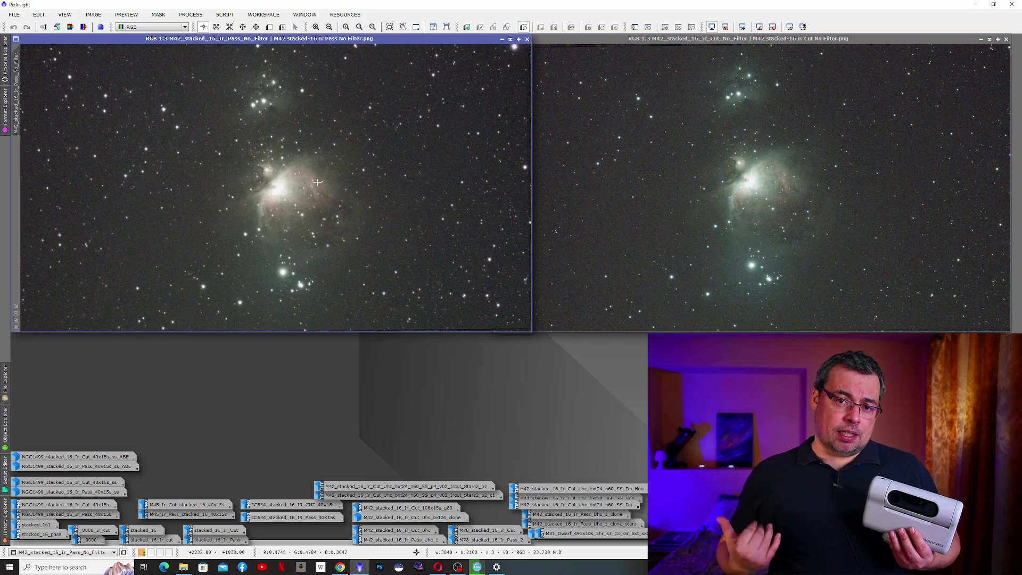
Step: Examine the bright nebula core and noise in both M42 No_Filter images at 1:1, enlarging the Ir_Cut one briefly to 2:1
{"action": "scroll", "coordinate": [758, 85], "scroll_direction": "up", "scroll_amount": 1}
{"action": "scroll", "coordinate": [277, 95], "scroll_direction": "up", "scroll_amount": 1}
{"action": "scroll", "coordinate": [258, 282], "scroll_direction": "up", "scroll_amount": 1}
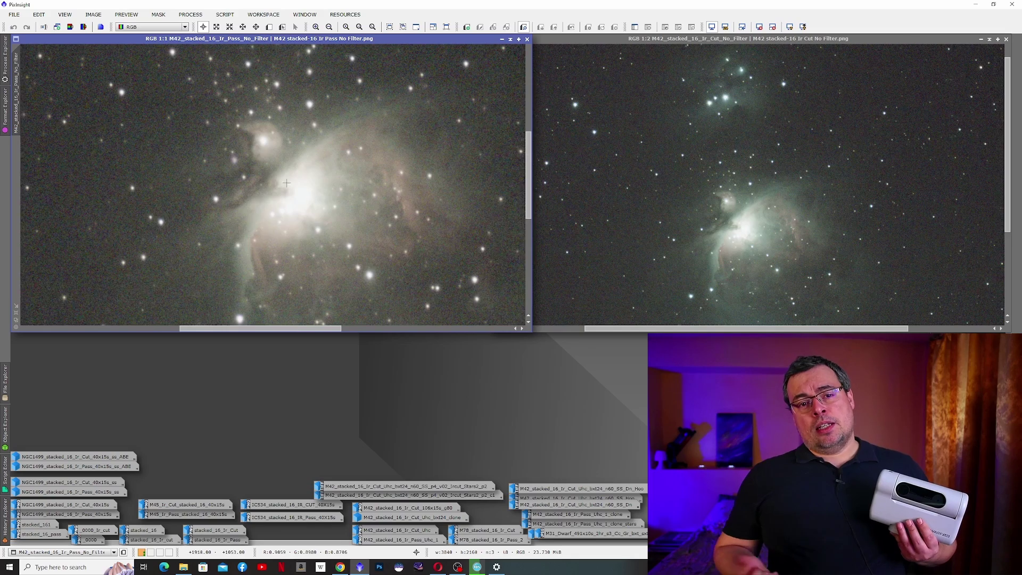
{"action": "scroll", "coordinate": [736, 208], "scroll_direction": "up", "scroll_amount": 2}
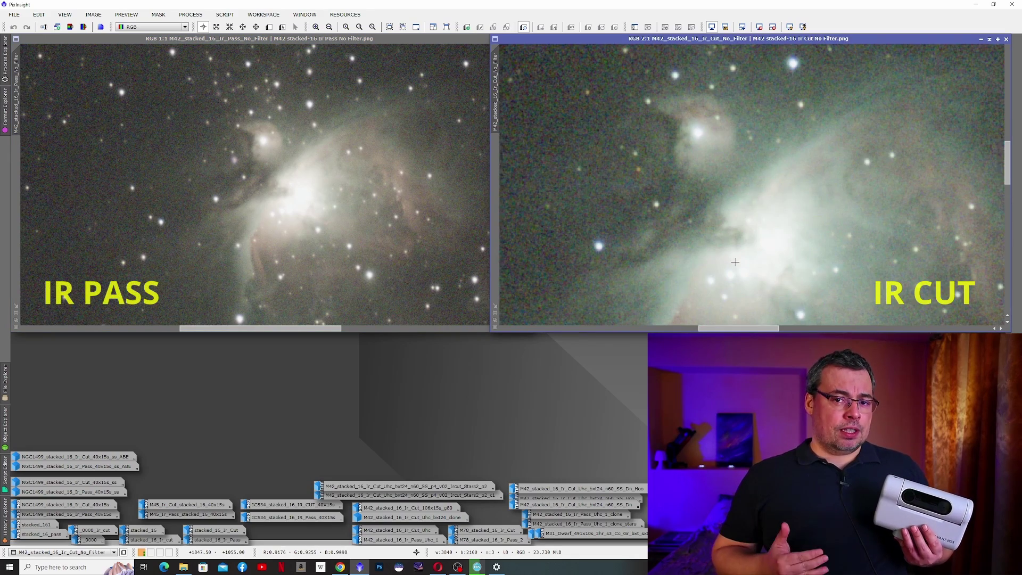
{"action": "scroll", "coordinate": [734, 261], "scroll_direction": "down", "scroll_amount": 1}
{"action": "left_click_drag", "start_coordinate": [1005, 168], "coordinate": [1006, 187]}
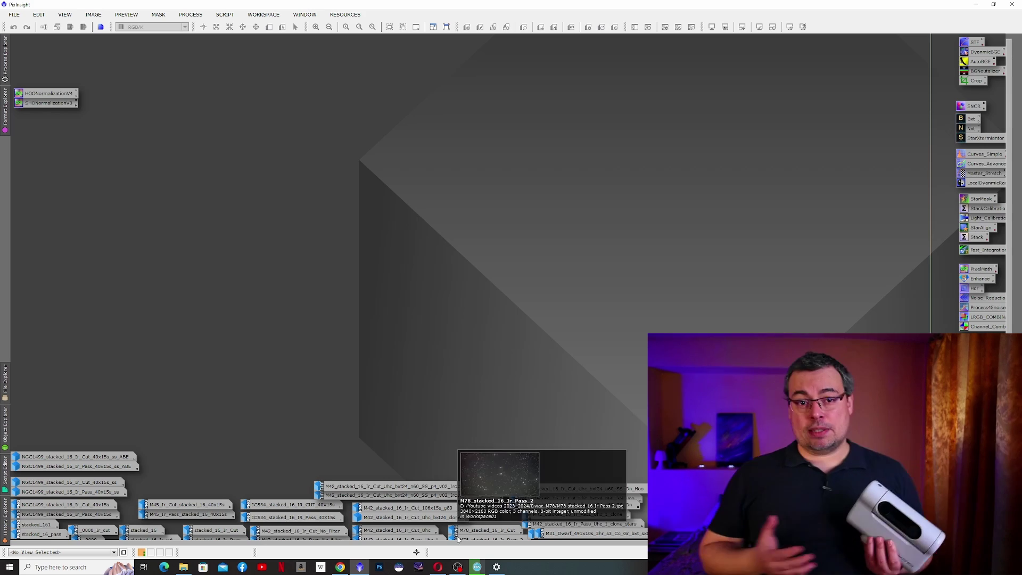
Step: Restore the minimized M78_stacked_16_Ir_Pass_2 and M78_stacked_16_Ir_Cut images side by side, and make the Ir_Pass one active
{"action": "double_click", "coordinate": [458, 539]}
{"action": "double_click", "coordinate": [468, 531]}
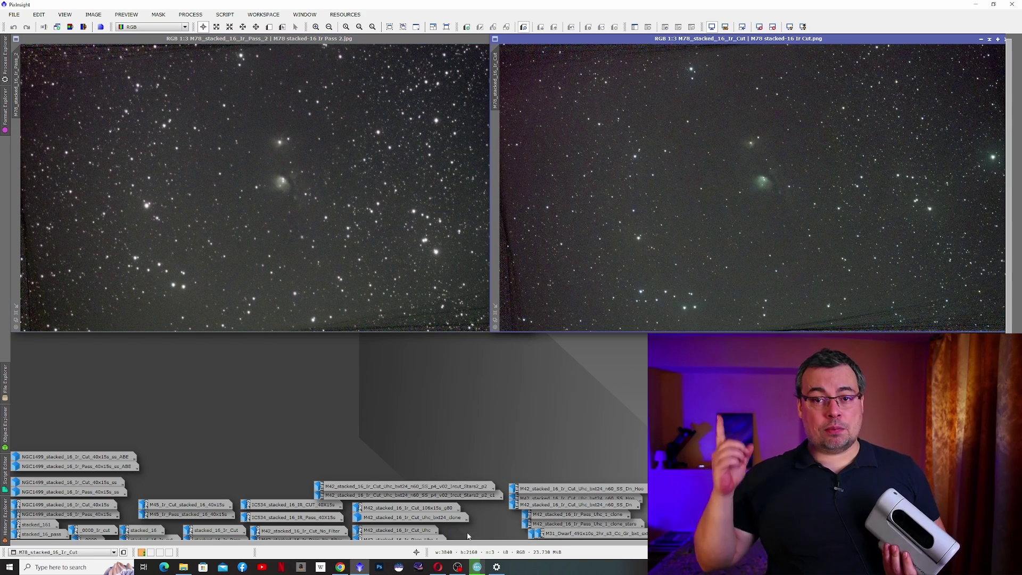
{"action": "left_click", "coordinate": [331, 42]}
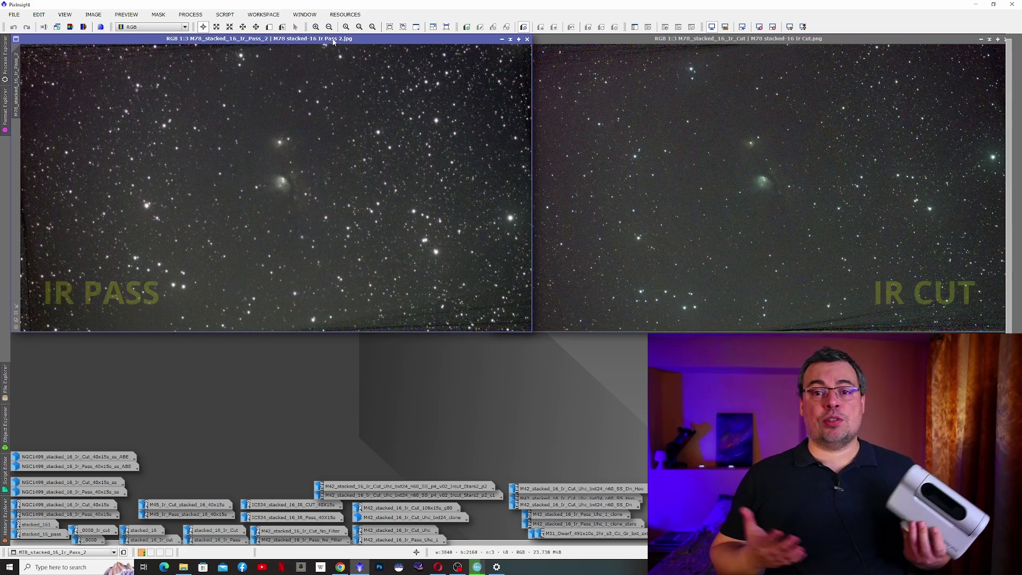
Step: Compare the central nebula and nearby stars in the two M78 images at 1:2 and at 1:1
{"action": "scroll", "coordinate": [276, 176], "scroll_direction": "up", "scroll_amount": 1}
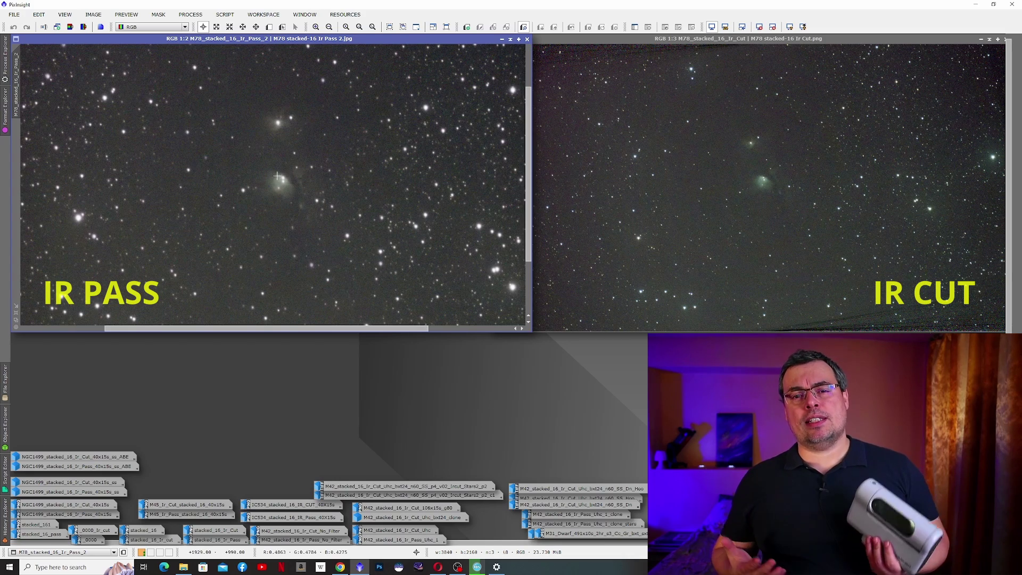
{"action": "left_click", "coordinate": [767, 177]}
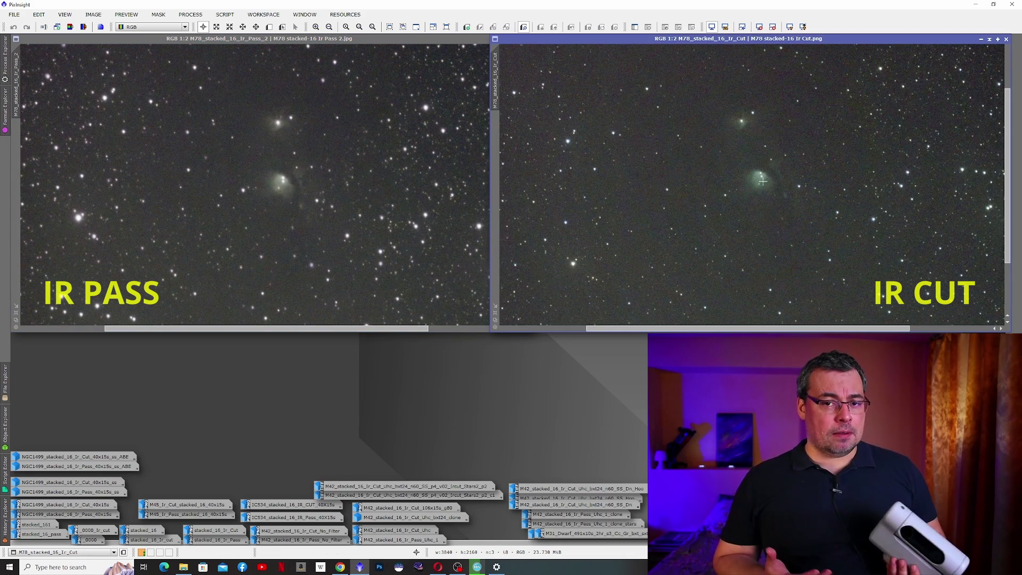
{"action": "scroll", "coordinate": [765, 168], "scroll_direction": "up", "scroll_amount": 2}
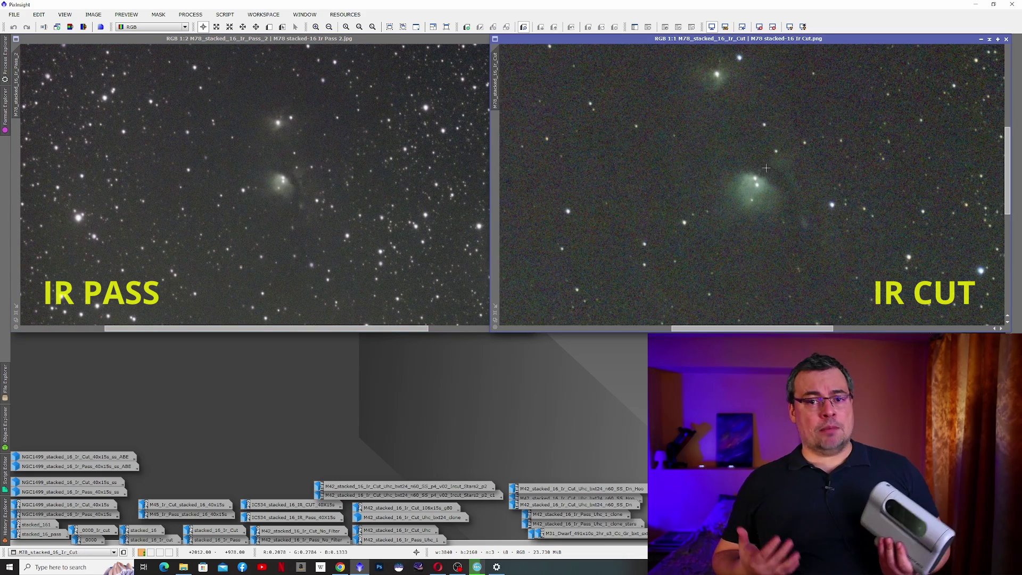
{"action": "left_click", "coordinate": [284, 169]}
{"action": "scroll", "coordinate": [283, 170], "scroll_direction": "up", "scroll_amount": 1}
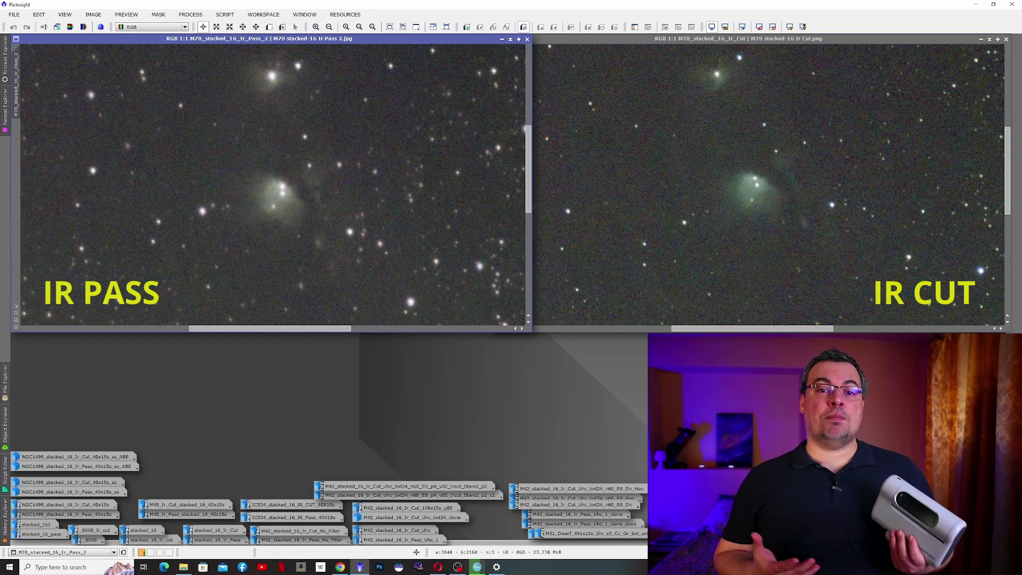